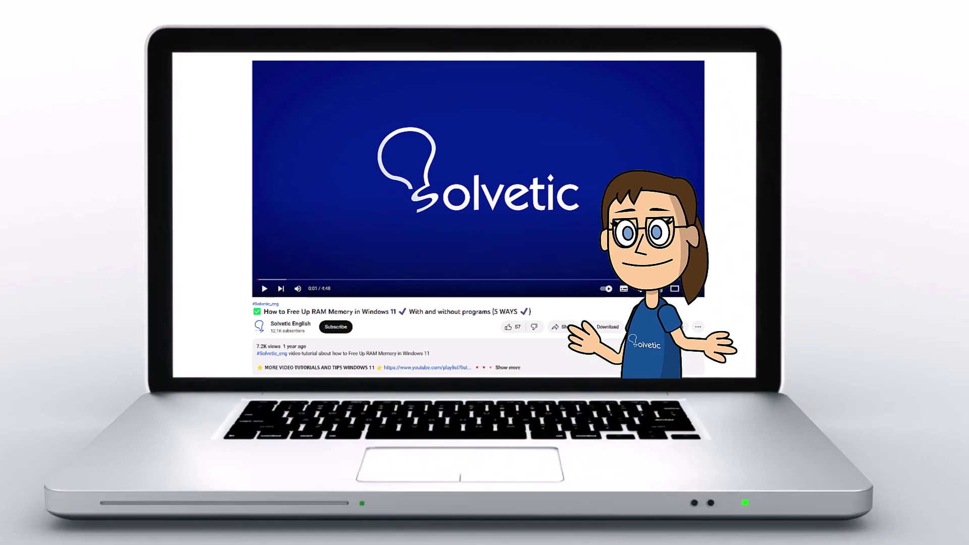
Step: Find the Game Mode settings through search, look them over, and close the window
{"action": "left_click", "coordinate": [514, 369]}
{"action": "scroll", "coordinate": [478, 217], "scroll_direction": "down", "scroll_amount": 2}
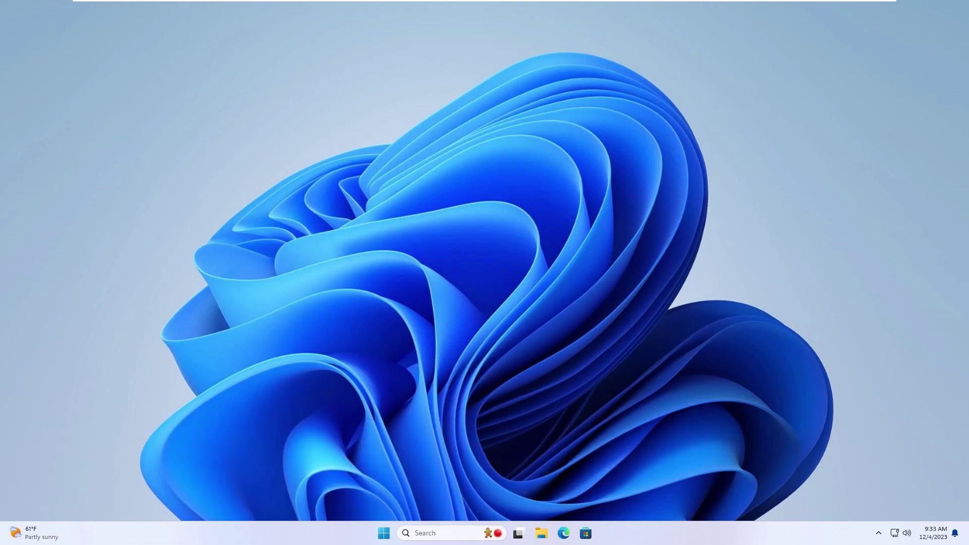
{"action": "left_click", "coordinate": [437, 534]}
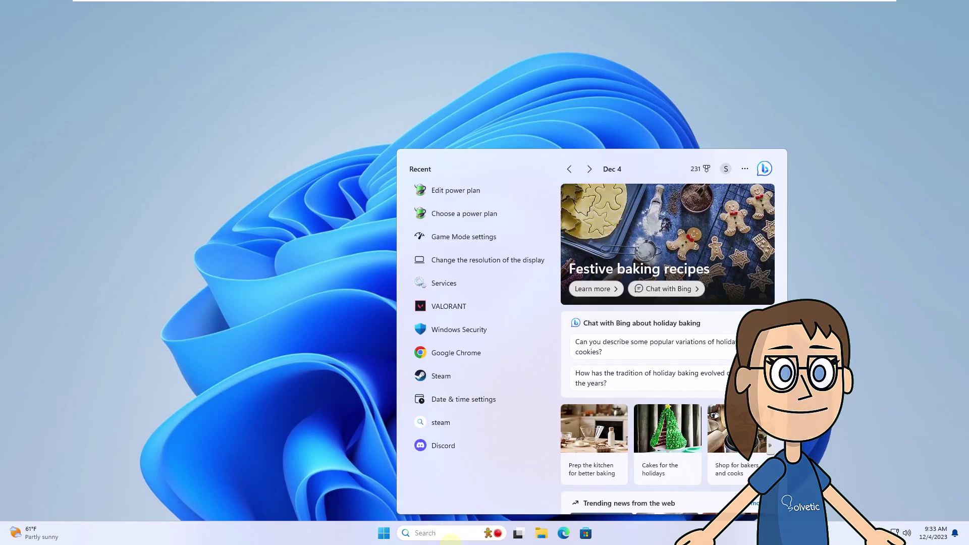
{"action": "type", "text": "game mode"}
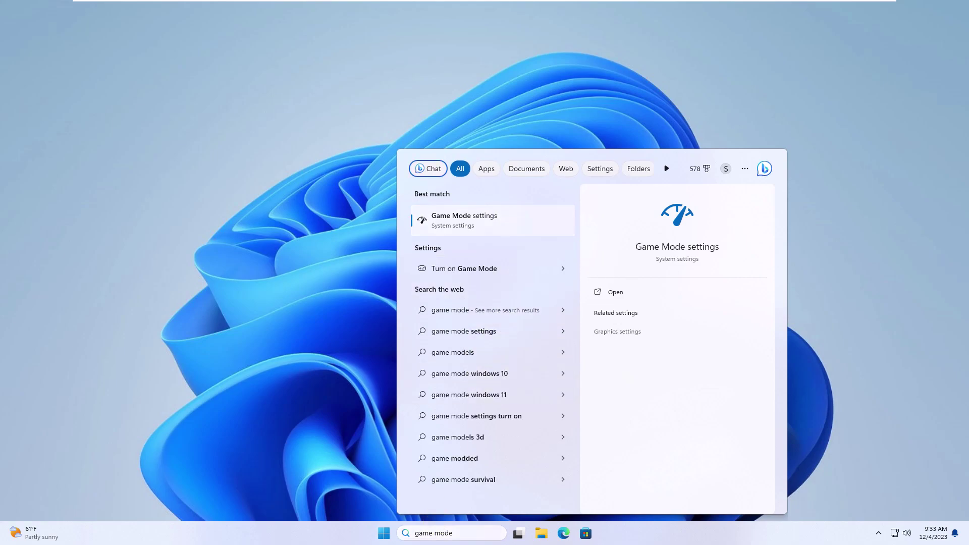
{"action": "left_click", "coordinate": [465, 220]}
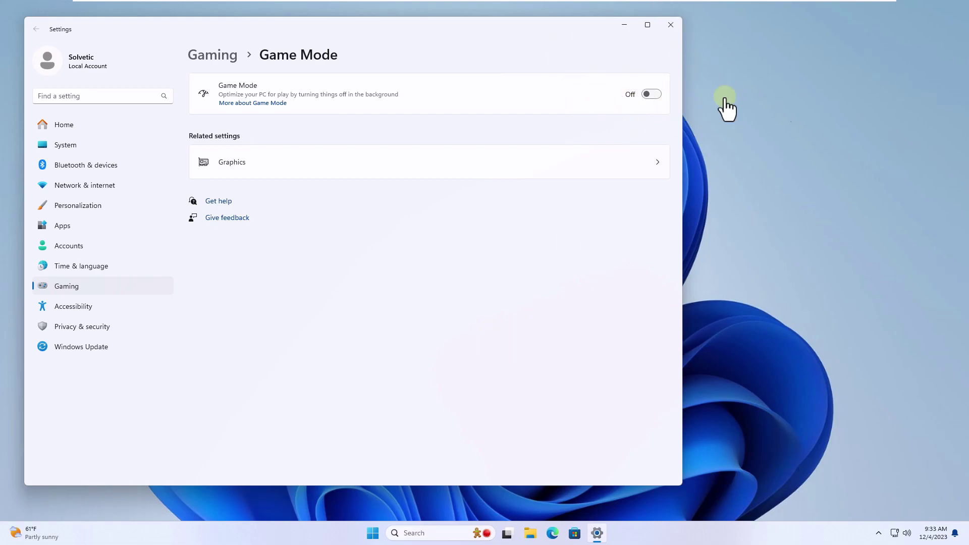
{"action": "left_click", "coordinate": [670, 25]}
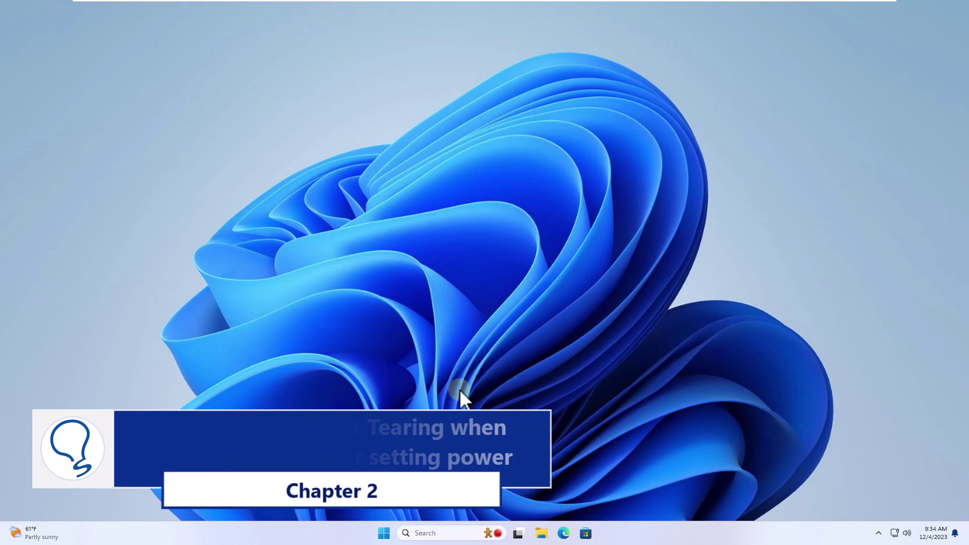
Step: Search 'power', select the High performance plan, and close Power Options
{"action": "left_click", "coordinate": [439, 533]}
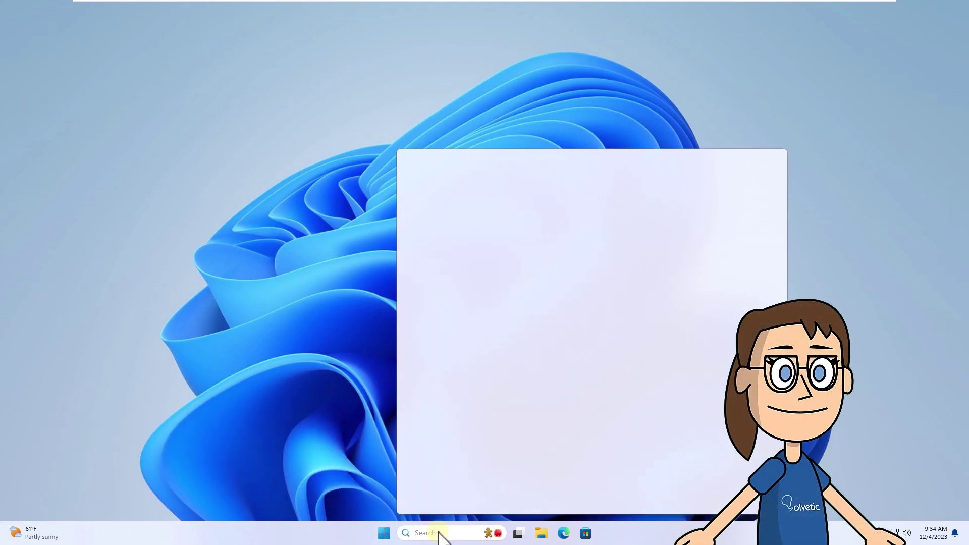
{"action": "type", "text": "power"}
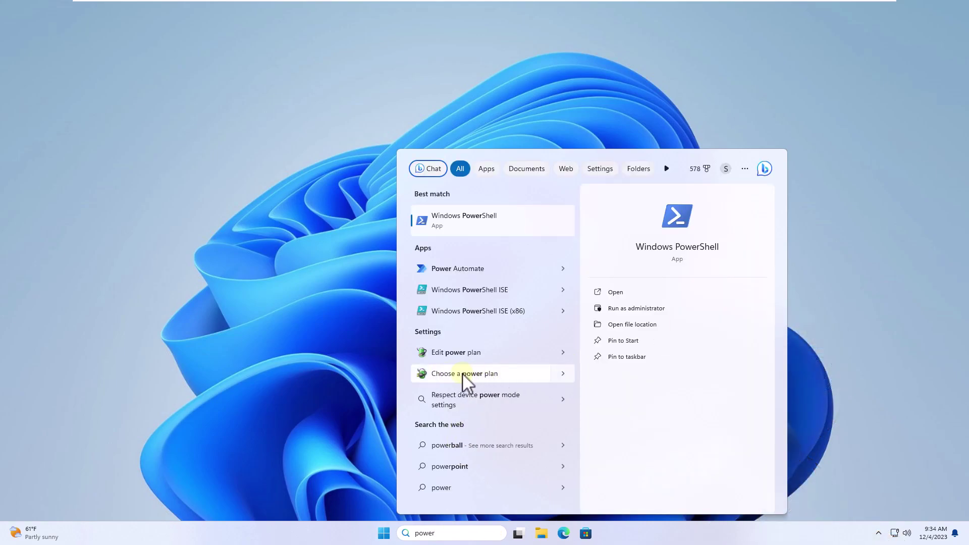
{"action": "left_click", "coordinate": [526, 376]}
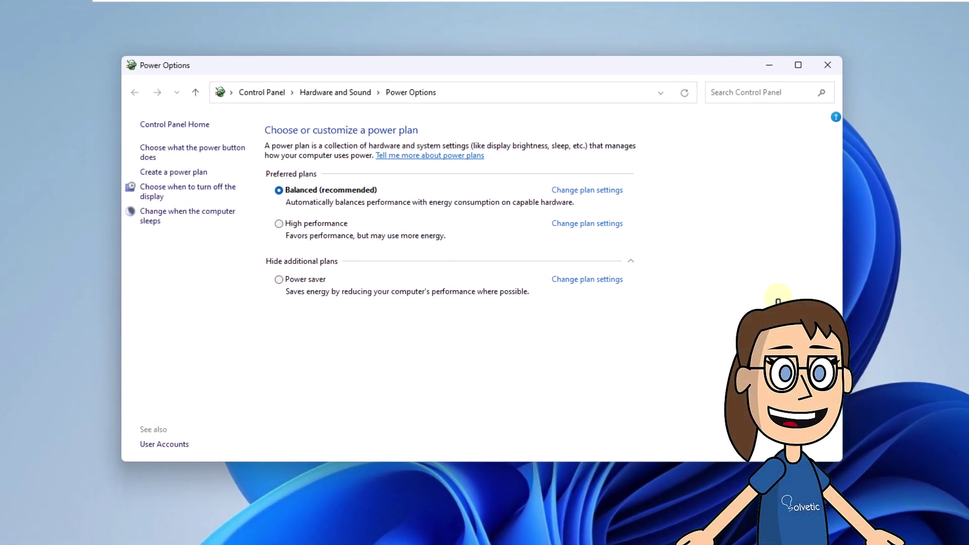
{"action": "left_click", "coordinate": [282, 226]}
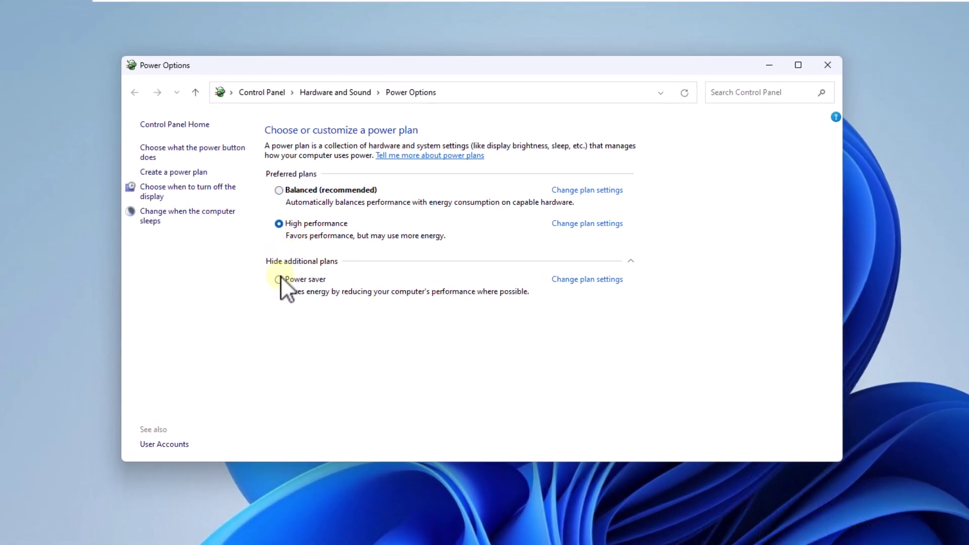
{"action": "left_click", "coordinate": [279, 225]}
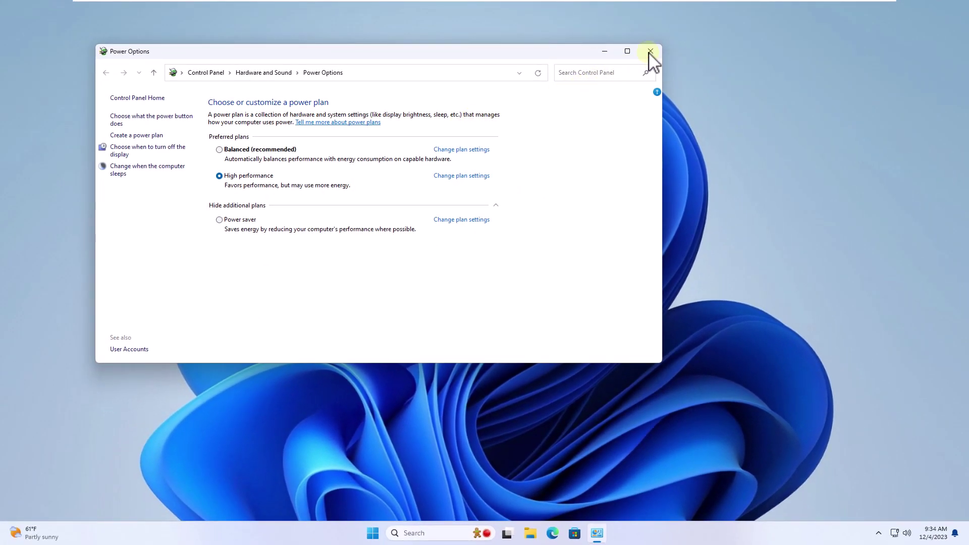
{"action": "left_click", "coordinate": [650, 52]}
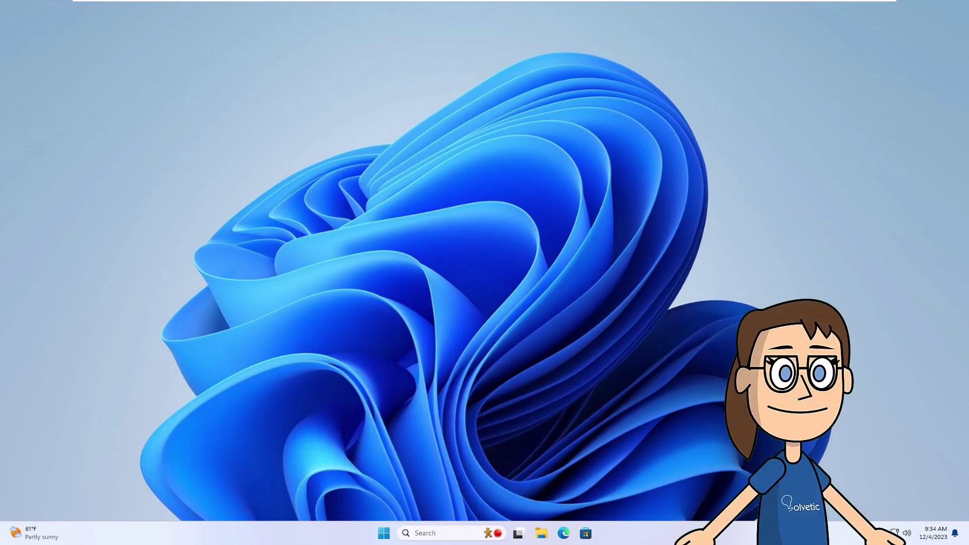
Step: Search 'resolution' and open Advanced display for Display 1, showing 1920 × 1080 at 60 Hz
{"action": "left_click", "coordinate": [457, 533]}
{"action": "type", "text": "res"}
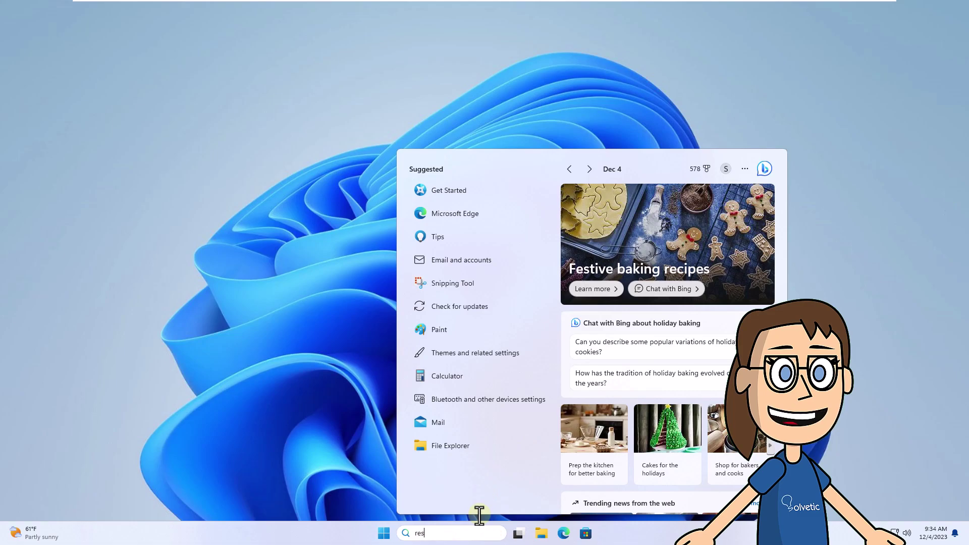
{"action": "type", "text": "olution"}
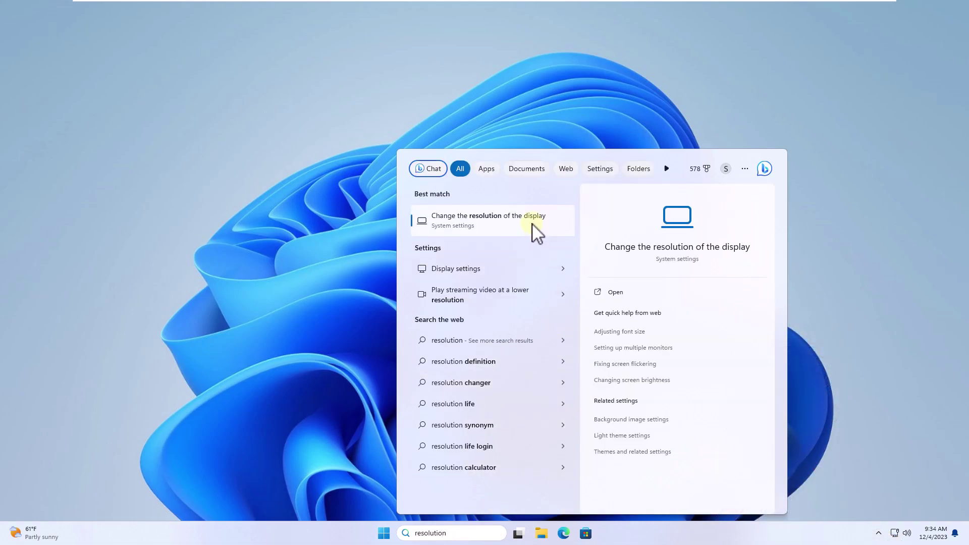
{"action": "key", "text": "Return"}
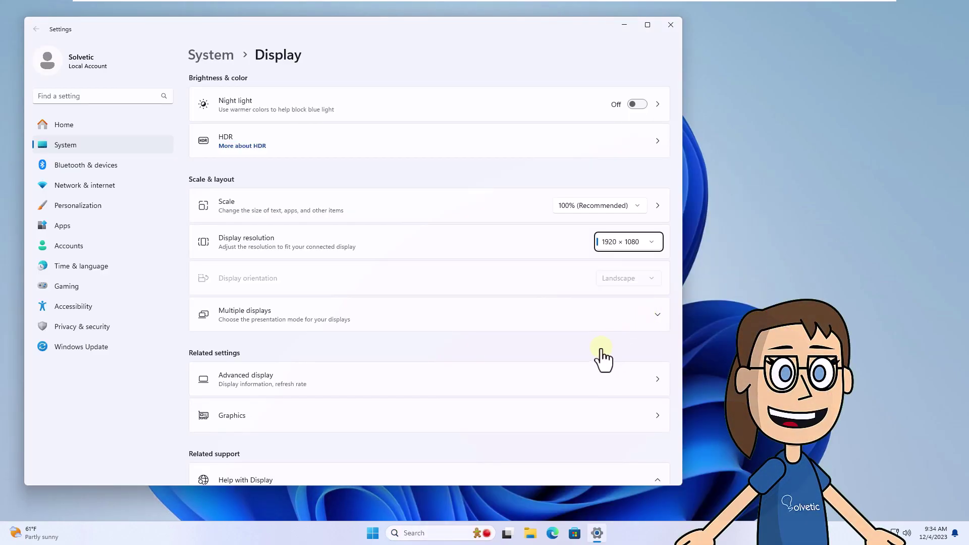
{"action": "scroll", "coordinate": [439, 374], "scroll_direction": "down", "scroll_amount": 2}
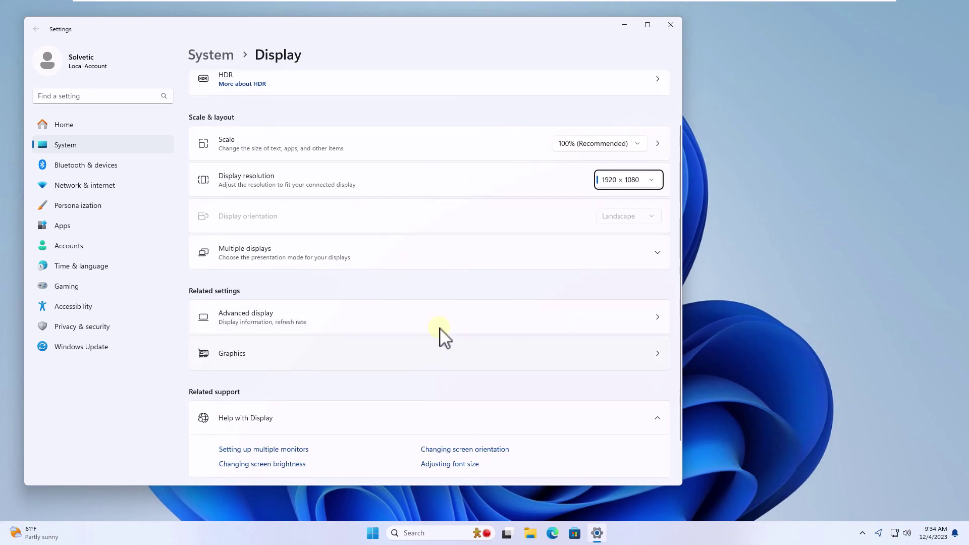
{"action": "left_click", "coordinate": [439, 332]}
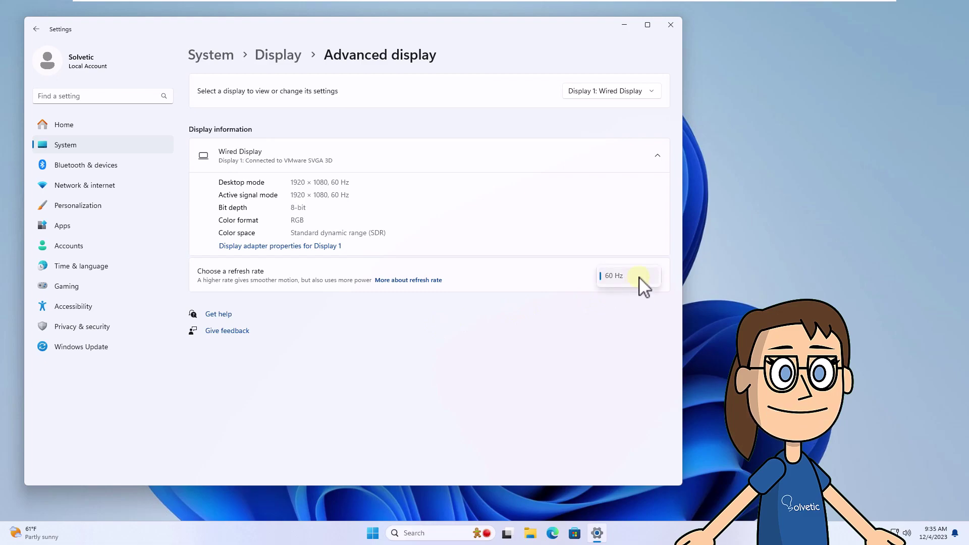
Step: Keep 60 Hz and browse every display mode the Display 1 adapter supports
{"action": "left_click", "coordinate": [638, 277]}
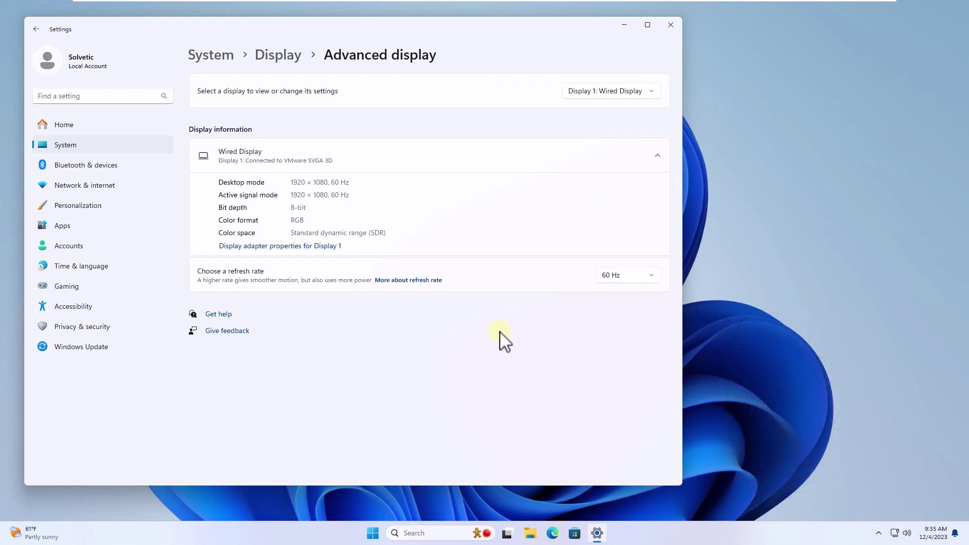
{"action": "left_click", "coordinate": [301, 247]}
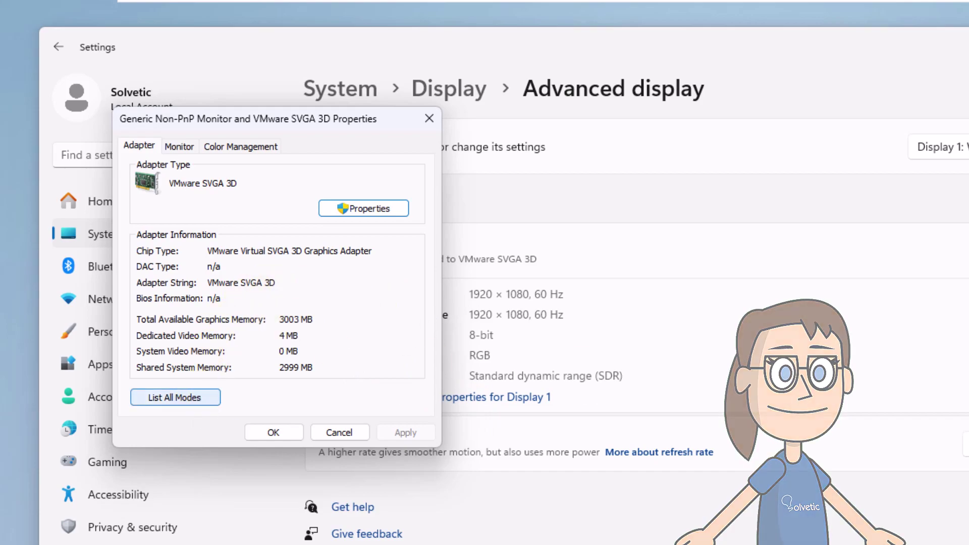
{"action": "left_click", "coordinate": [175, 398]}
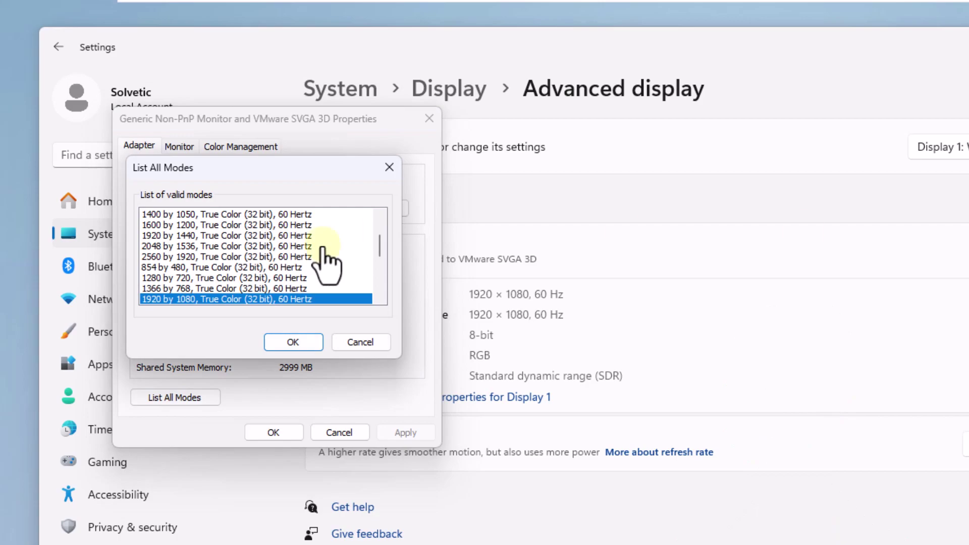
{"action": "left_click", "coordinate": [211, 256]}
{"action": "scroll", "coordinate": [213, 256], "scroll_direction": "down", "scroll_amount": 4}
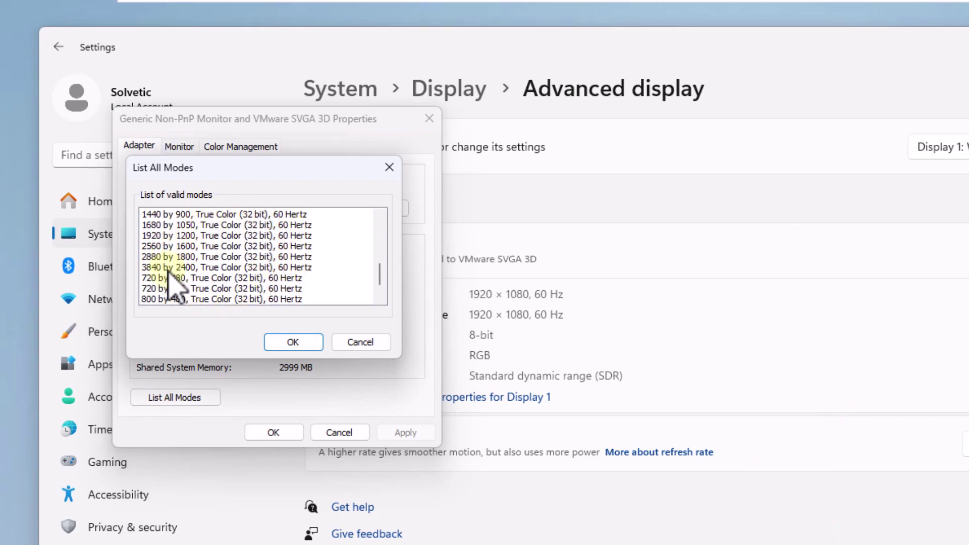
{"action": "scroll", "coordinate": [293, 280], "scroll_direction": "up", "scroll_amount": 6}
{"action": "scroll", "coordinate": [320, 285], "scroll_direction": "down", "scroll_amount": 4}
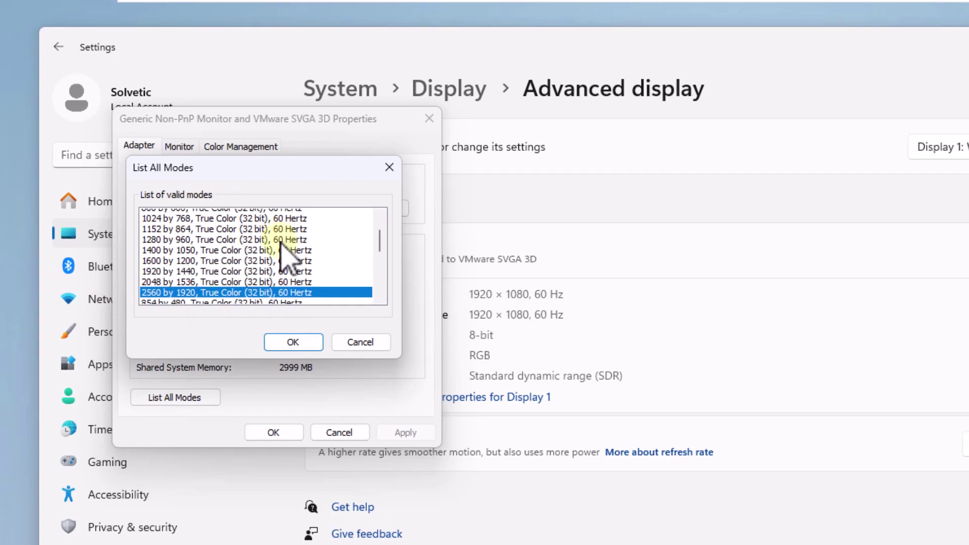
Step: Close the mode list unchanged, the adapter properties and Settings to return to the desktop
{"action": "left_click", "coordinate": [364, 345]}
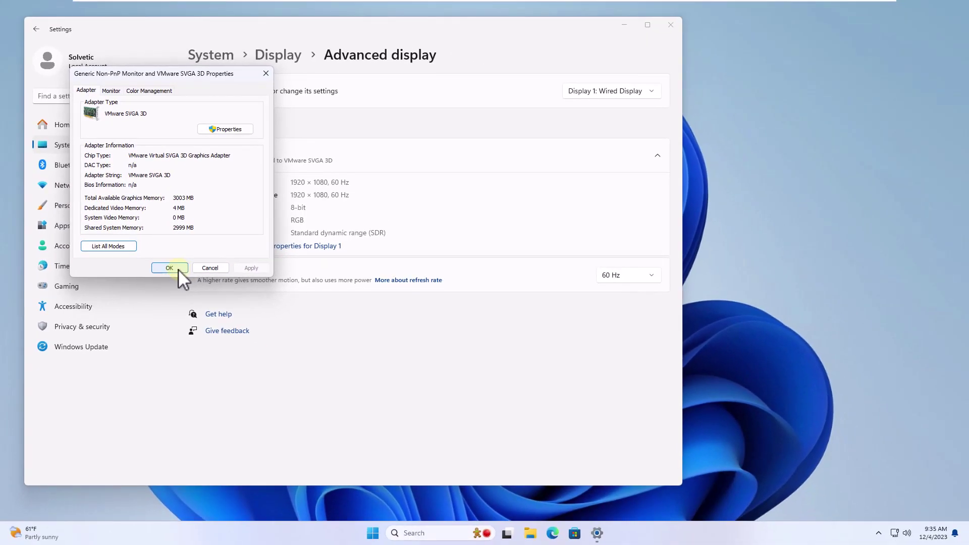
{"action": "left_click", "coordinate": [189, 286]}
{"action": "left_click", "coordinate": [670, 25]}
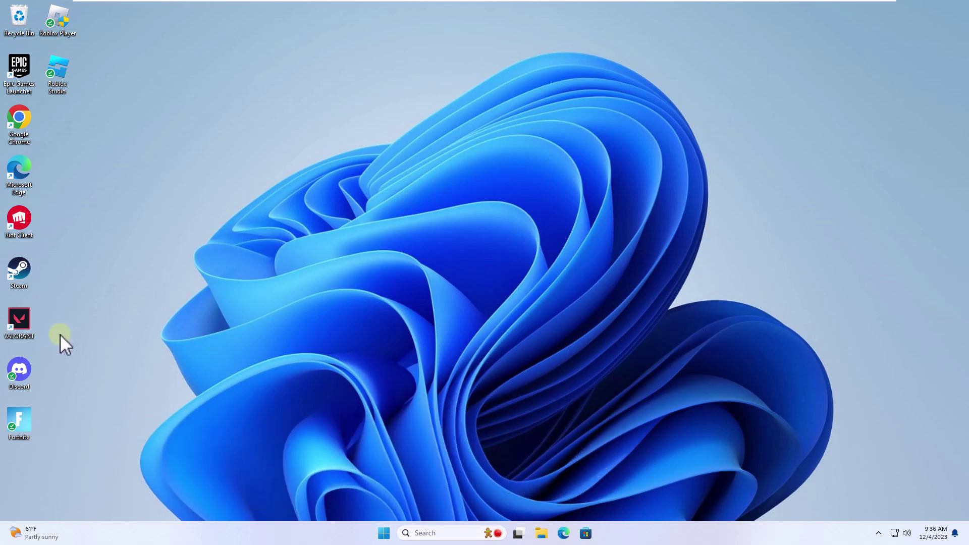
Step: Tick Disable fullscreen optimizations on the VALORANT shortcut's Compatibility tab, then Apply and OK
{"action": "right_click", "coordinate": [23, 317]}
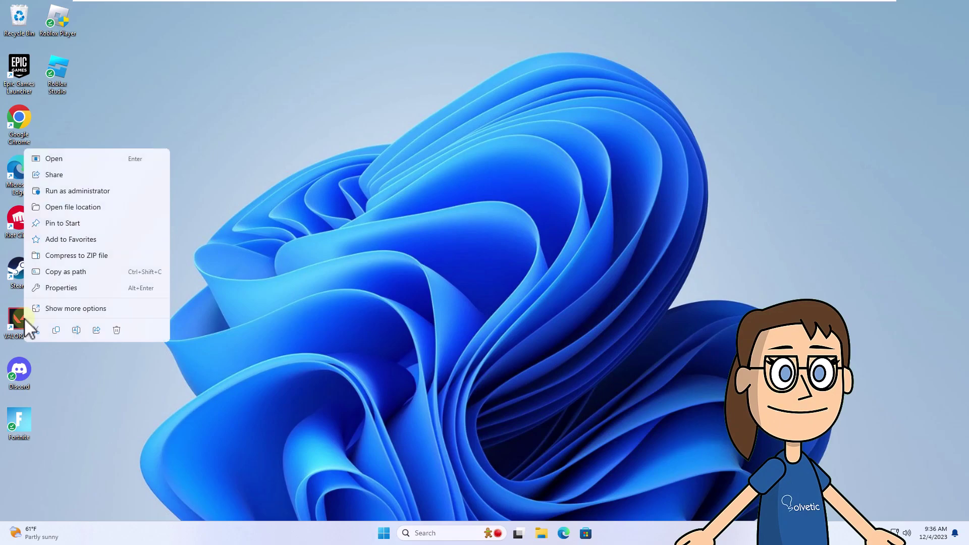
{"action": "left_click", "coordinate": [103, 290]}
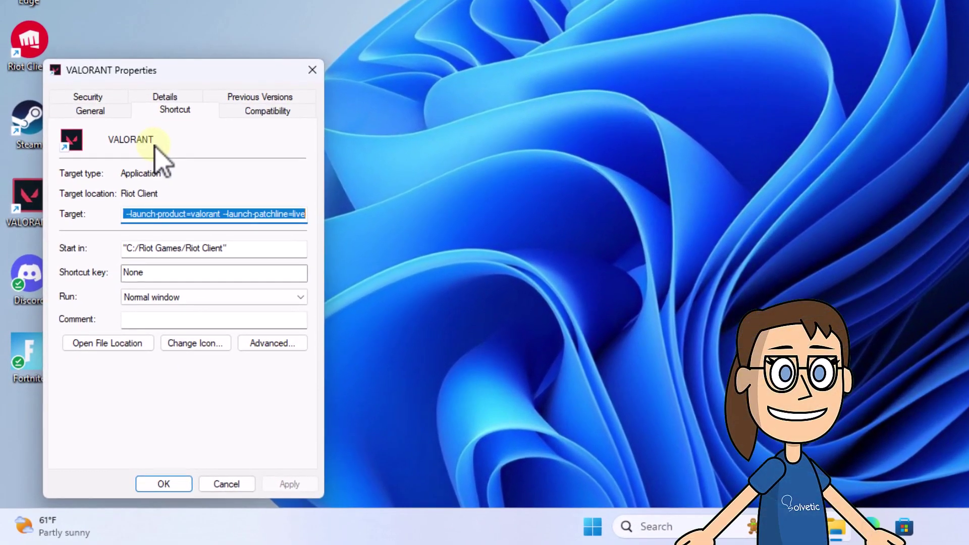
{"action": "left_click", "coordinate": [246, 110]}
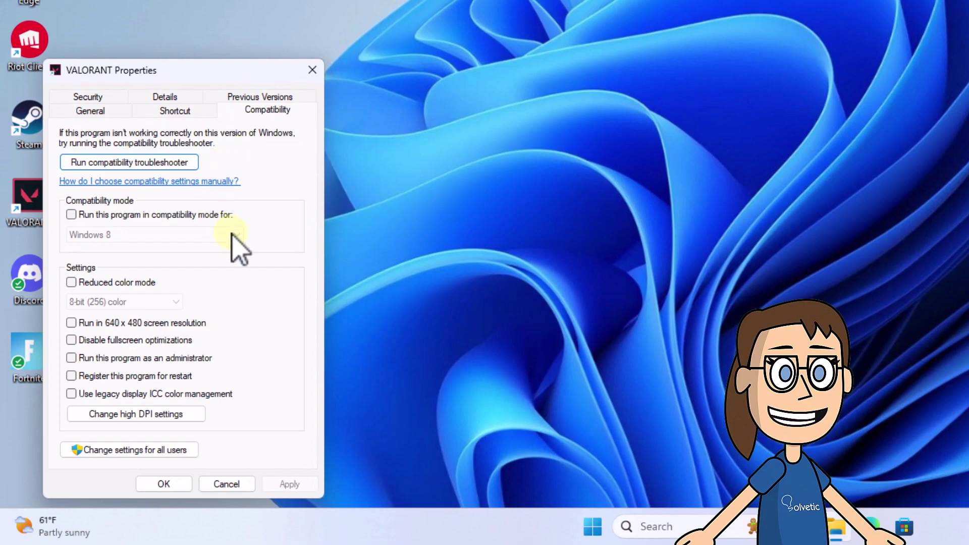
{"action": "left_click", "coordinate": [71, 340]}
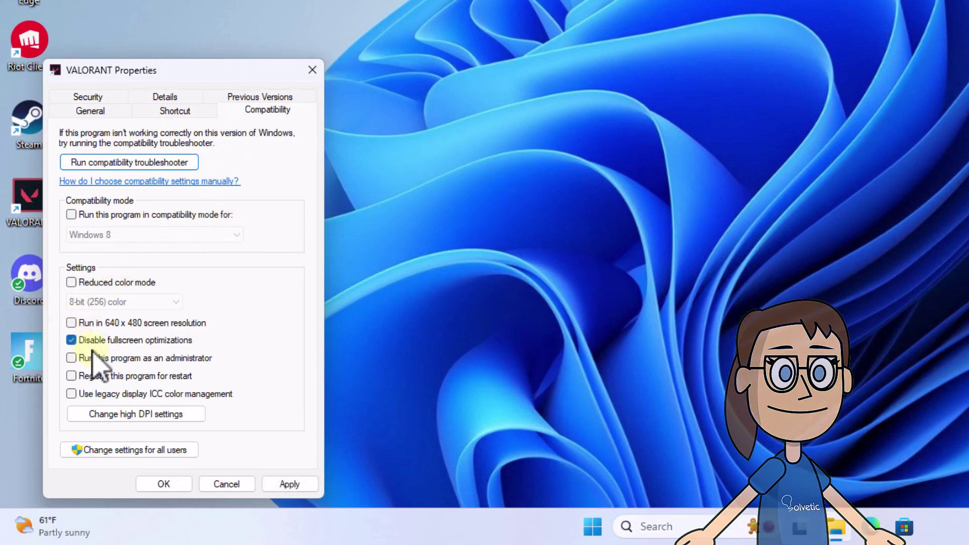
{"action": "left_click", "coordinate": [308, 483]}
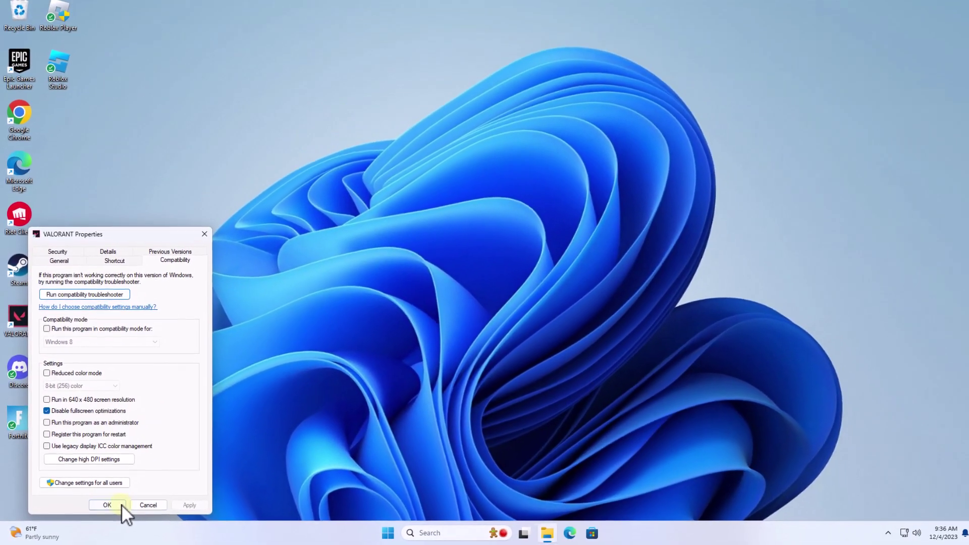
{"action": "left_click", "coordinate": [145, 490]}
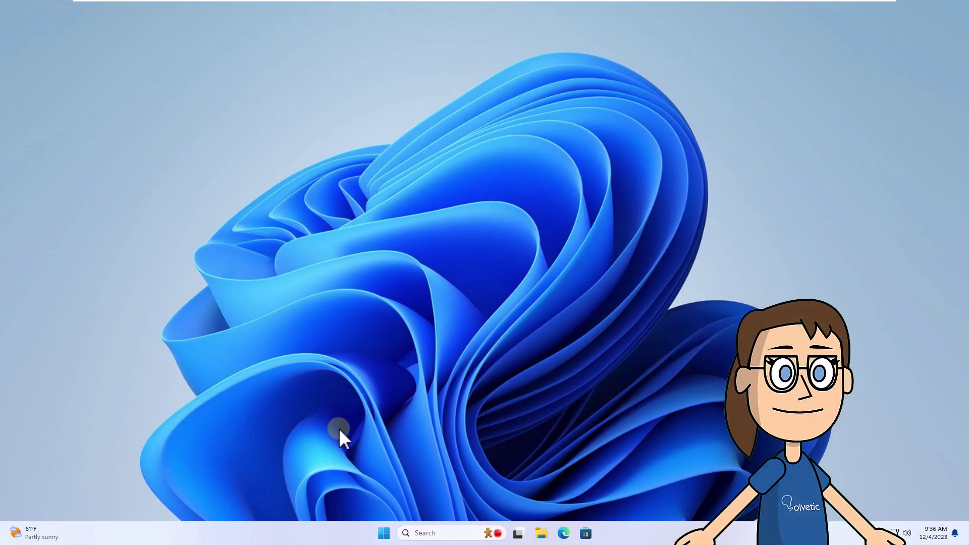
Step: In Device Manager, run an automatic driver search for the VMware SVGA 3D display adapter
{"action": "right_click", "coordinate": [384, 533]}
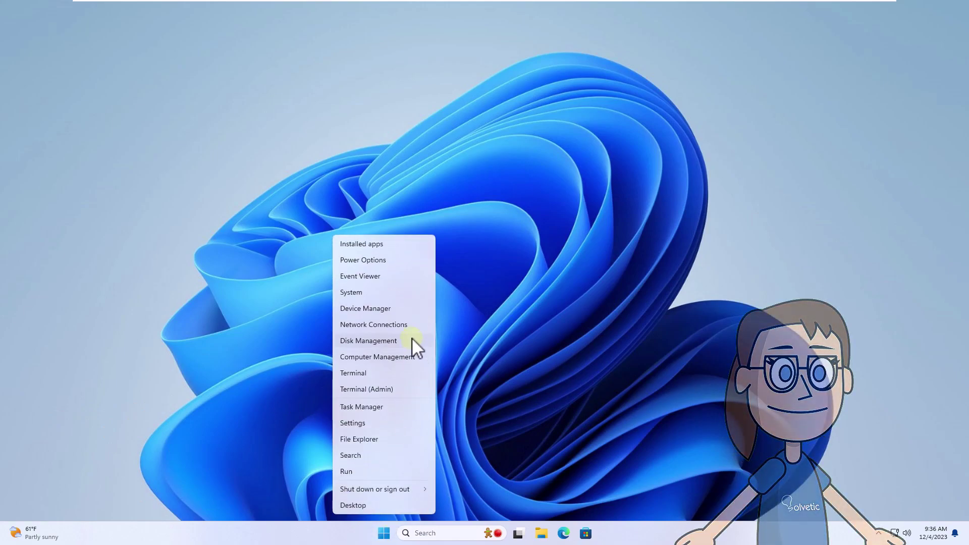
{"action": "left_click", "coordinate": [411, 309]}
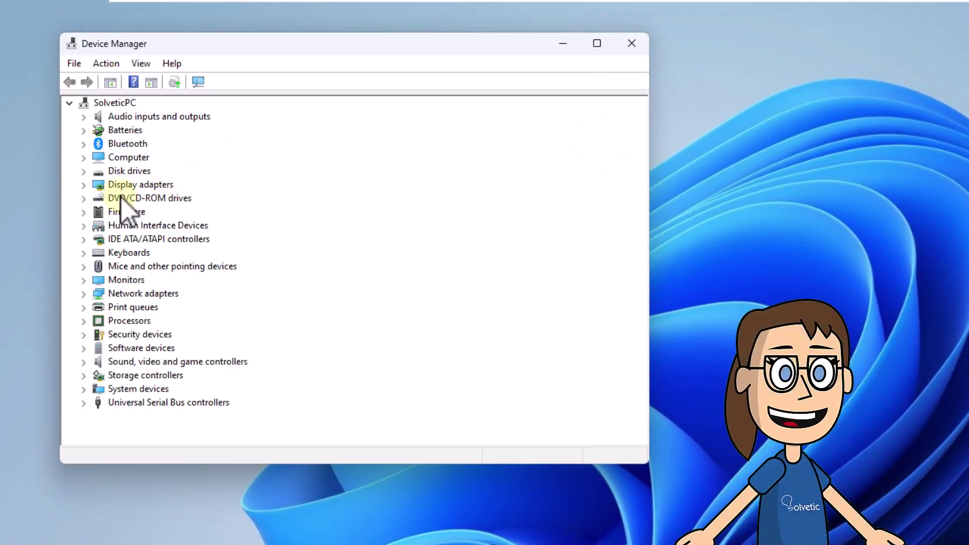
{"action": "left_click", "coordinate": [84, 185]}
{"action": "left_click", "coordinate": [152, 198]}
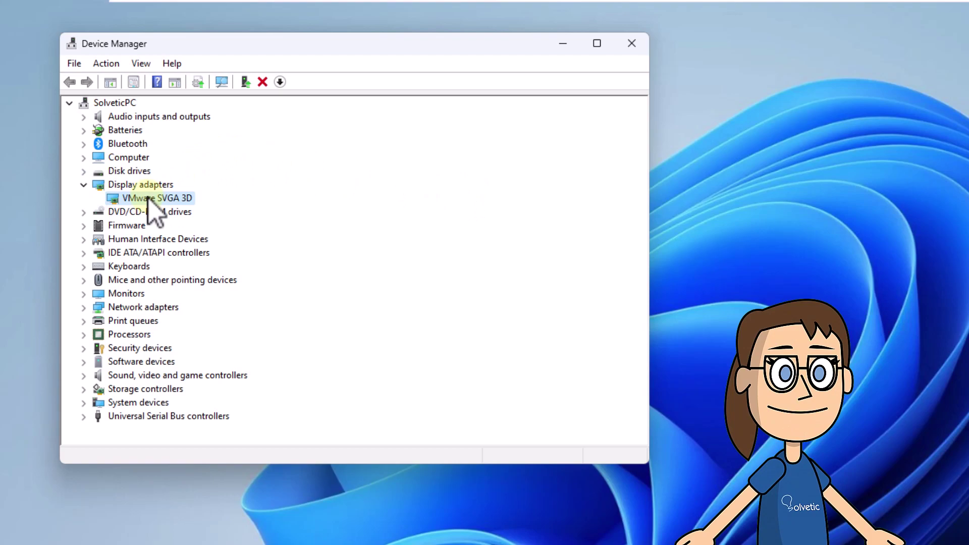
{"action": "right_click", "coordinate": [150, 198]}
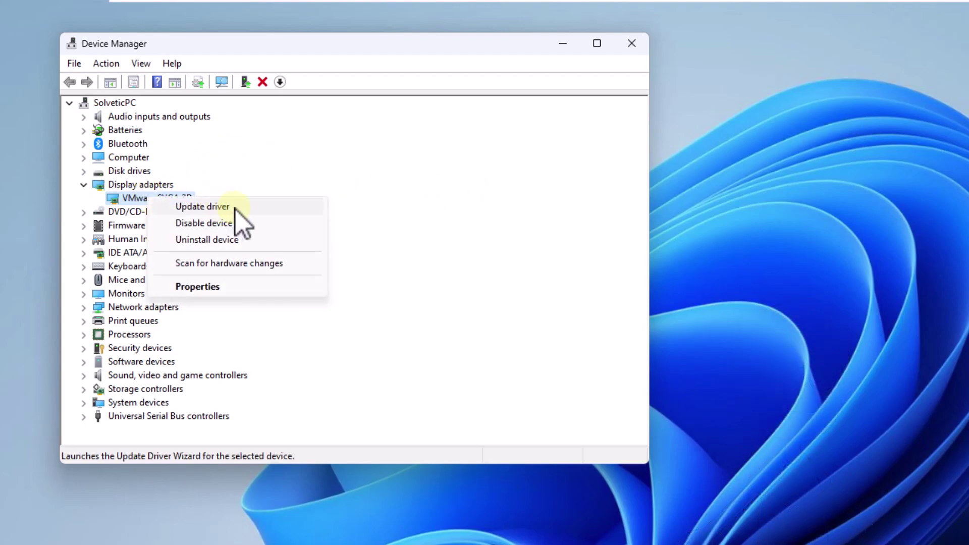
{"action": "left_click", "coordinate": [259, 207]}
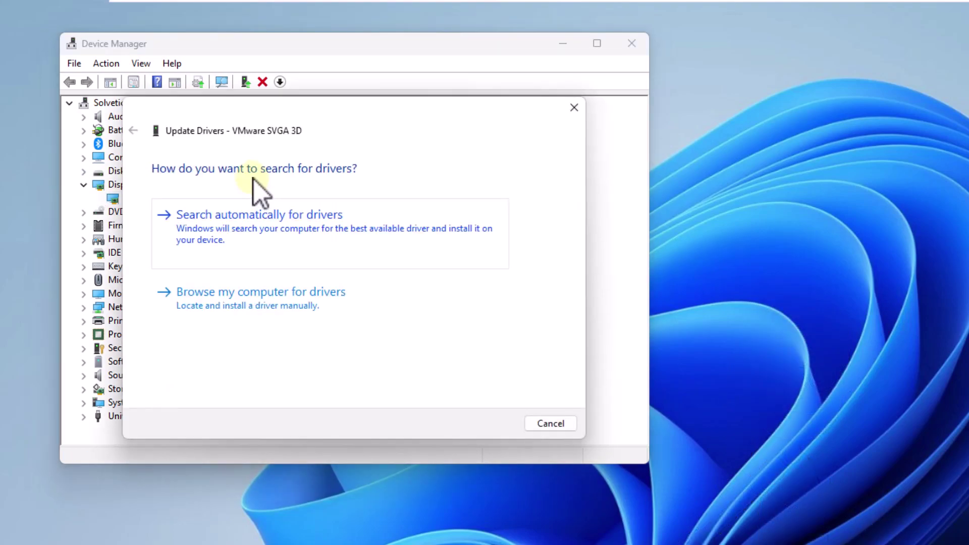
{"action": "left_click", "coordinate": [325, 237]}
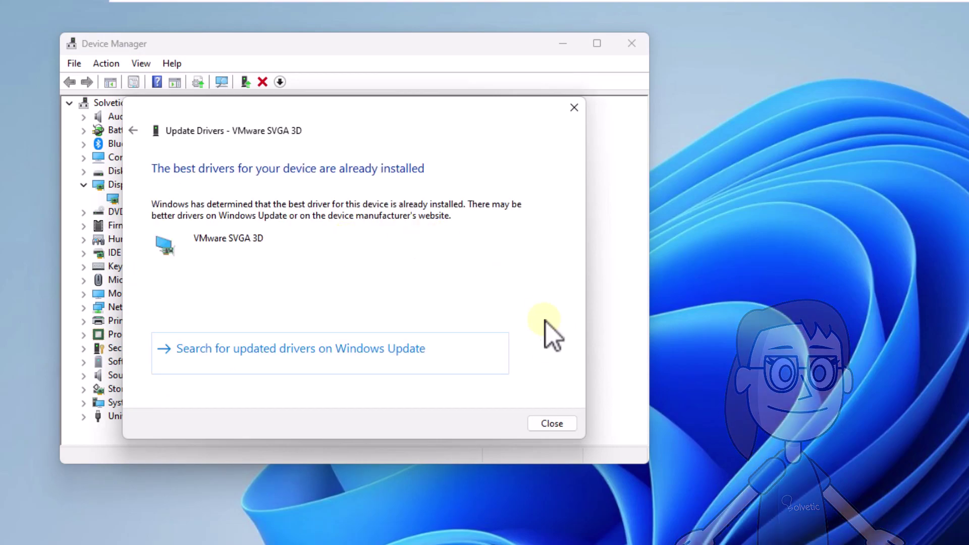
{"action": "left_click", "coordinate": [552, 423]}
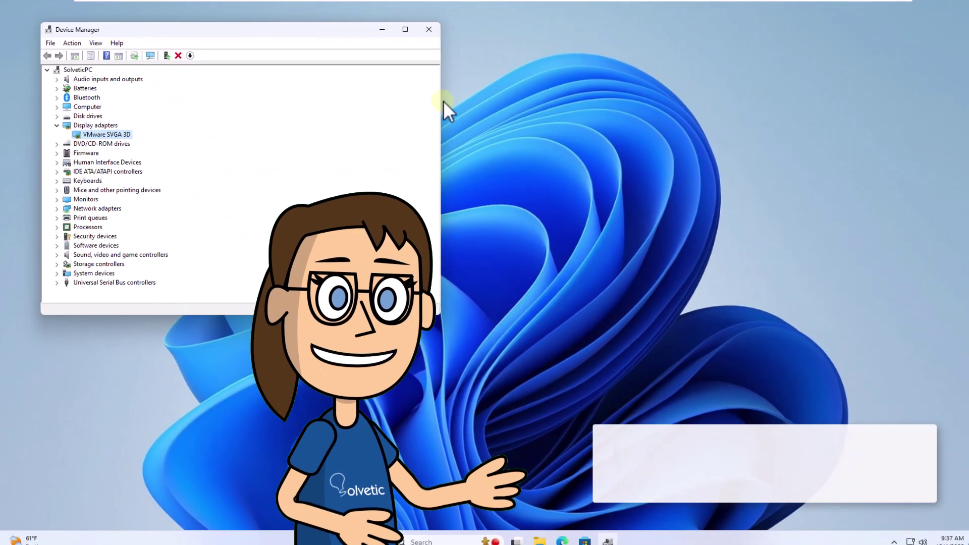